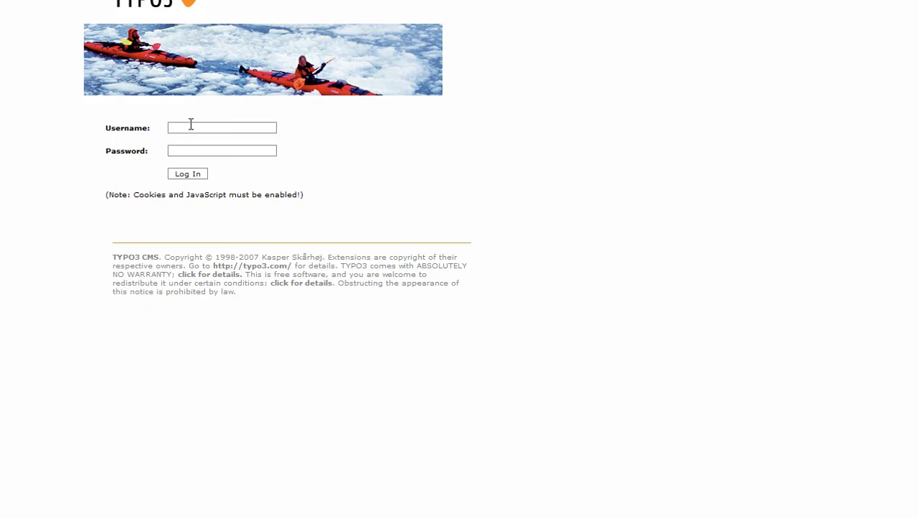
Start entering the username on the TYPO3 login screen and dismiss the autocomplete suggestions.
type("s")
key("BackSpace")
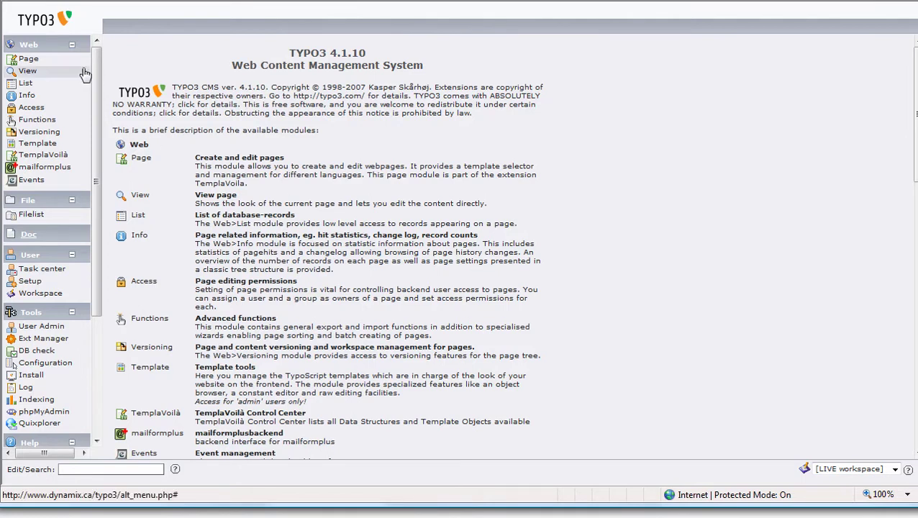
In Web > Page, view the home page's columns, then open the home (copy 1) slideshow plugin element.
left_click(29, 59)
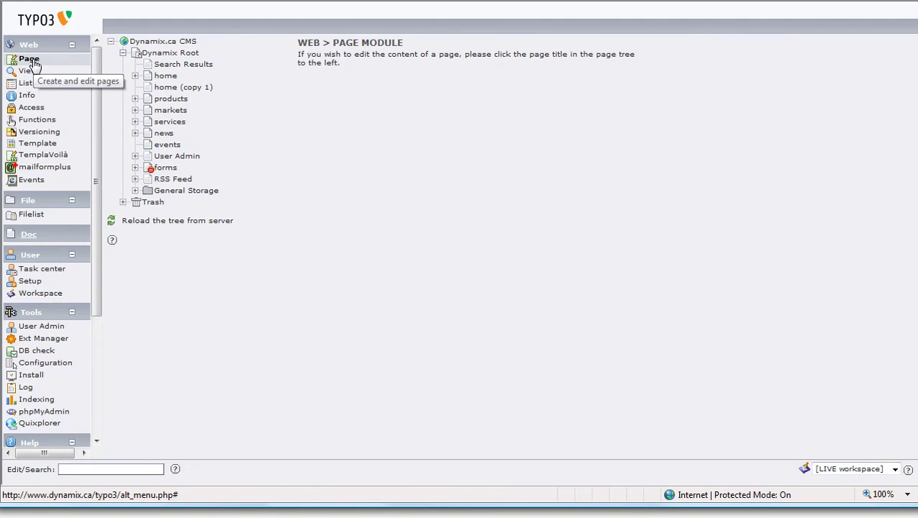
left_click(165, 76)
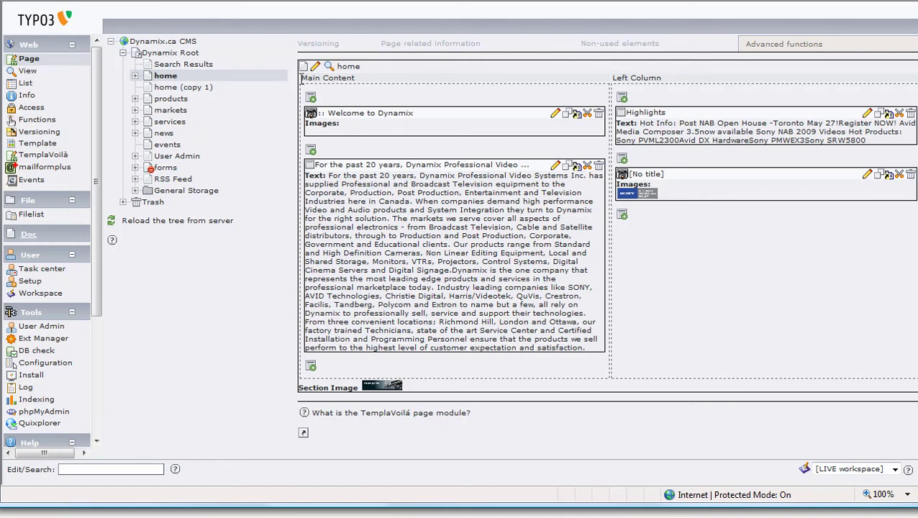
left_click_drag(301, 78, 352, 81)
left_click_drag(610, 78, 660, 76)
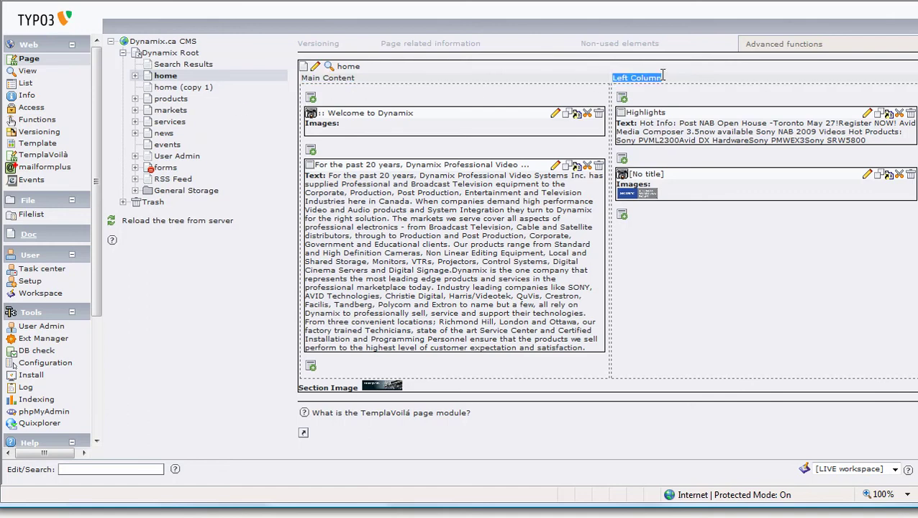
left_click(164, 88)
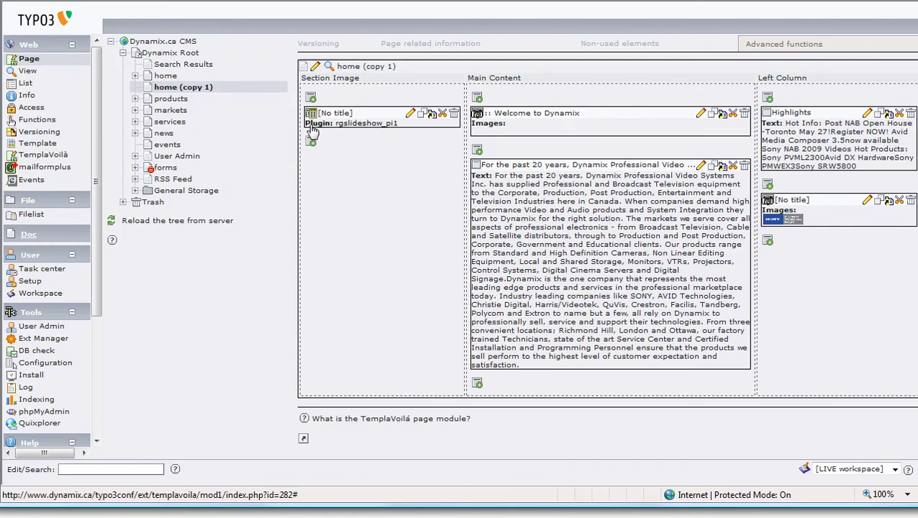
left_click(357, 128)
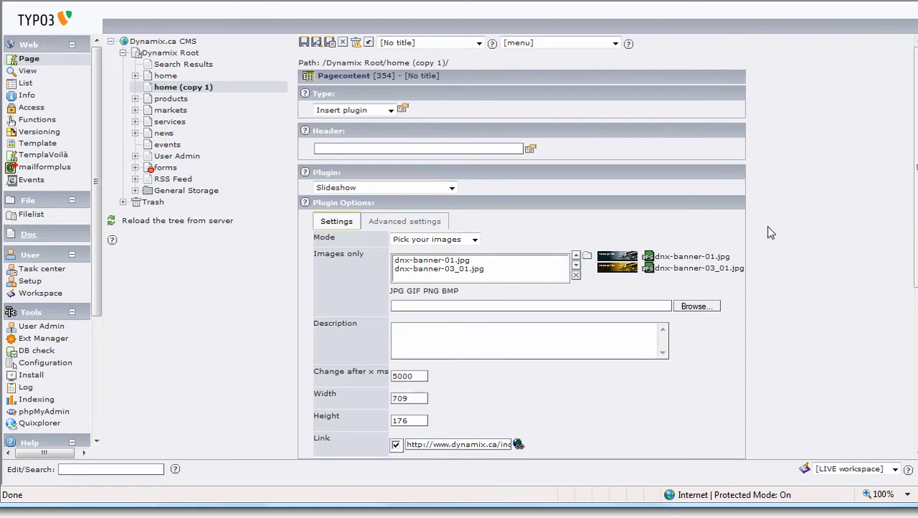
Scroll to the plugin options showing the two dnx banner images and 5000 ms interval.
scroll(767, 226, "down", 2)
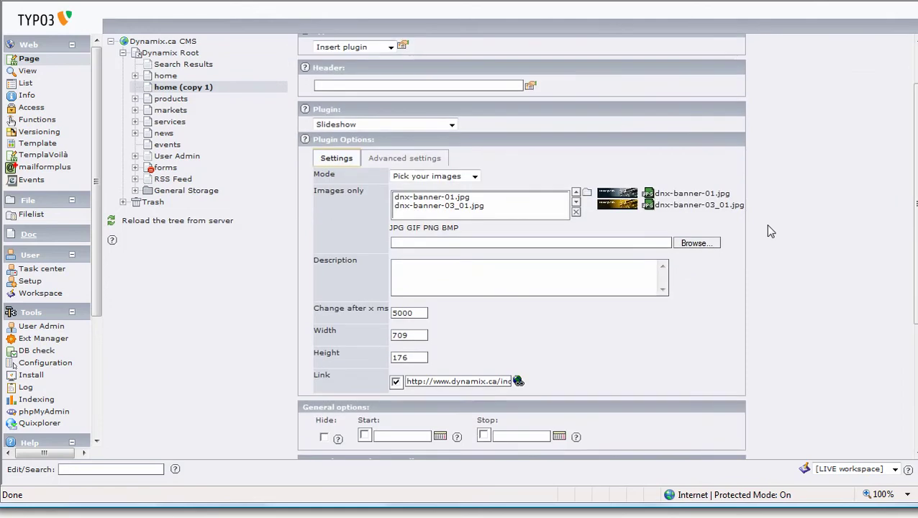
Add banner_cameras.jpg from the templates/images folder to the slideshow image list.
left_click(587, 197)
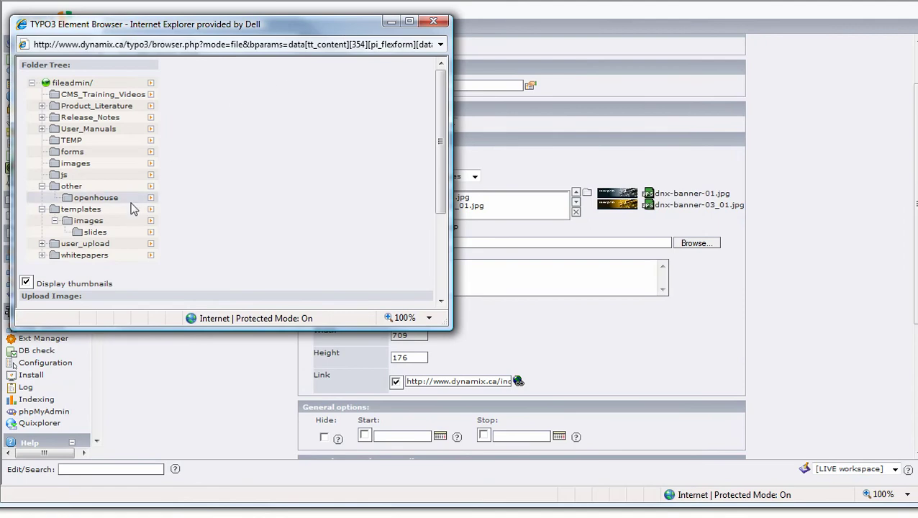
left_click(85, 226)
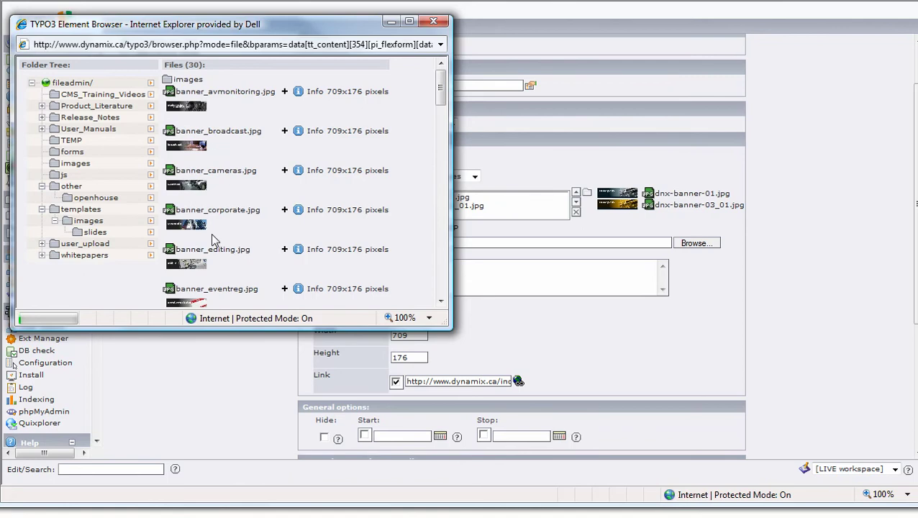
left_click(285, 171)
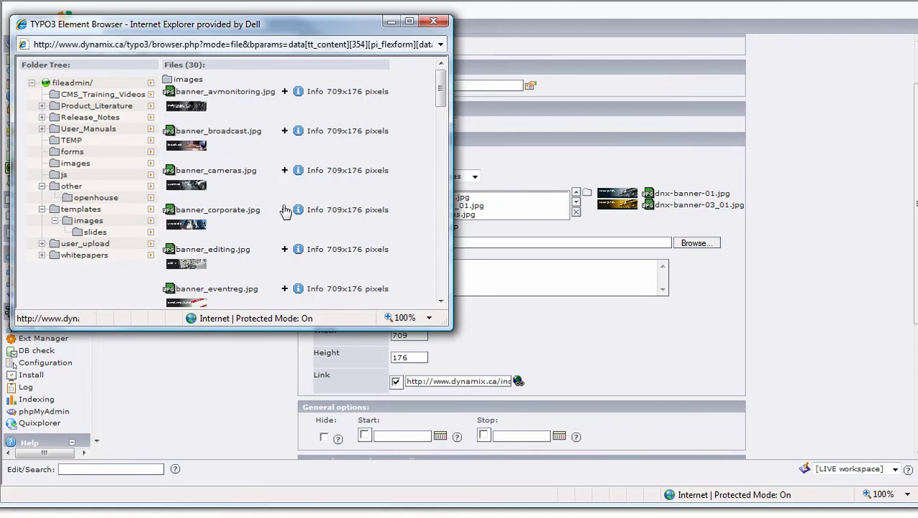
left_click(230, 295)
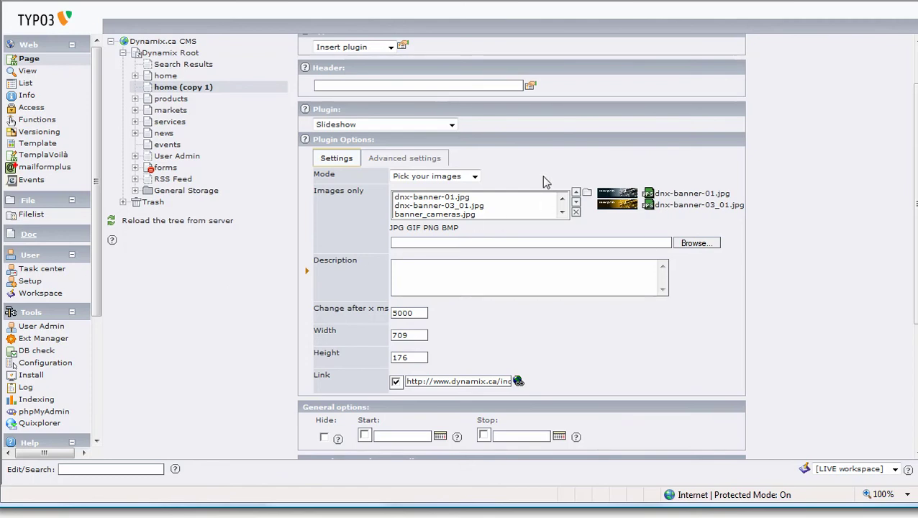
Save the plugin and move banner_cameras.jpg to the top of the image list.
scroll(561, 173, "up", 2)
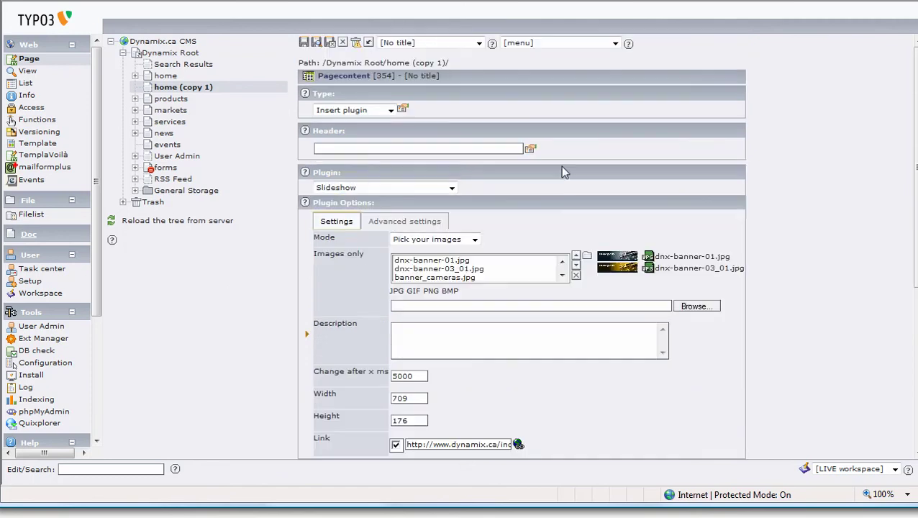
left_click(302, 44)
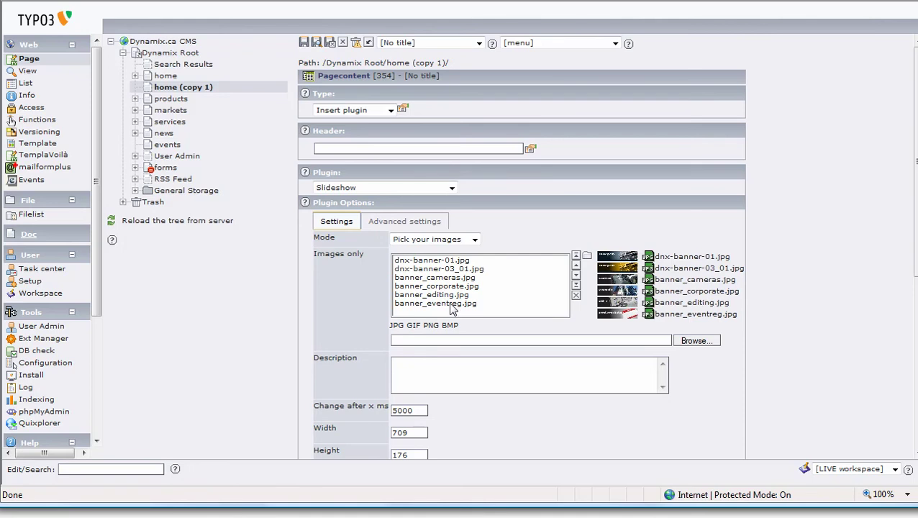
left_click(453, 277)
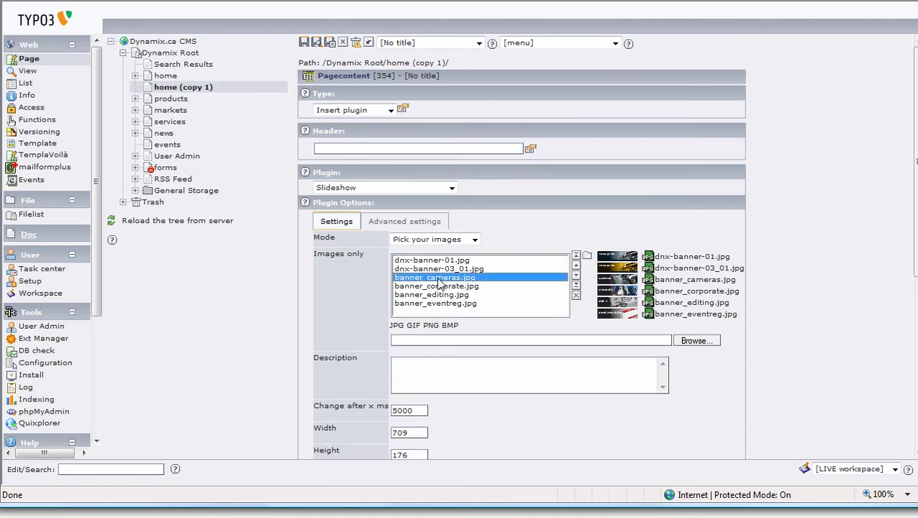
left_click(576, 257)
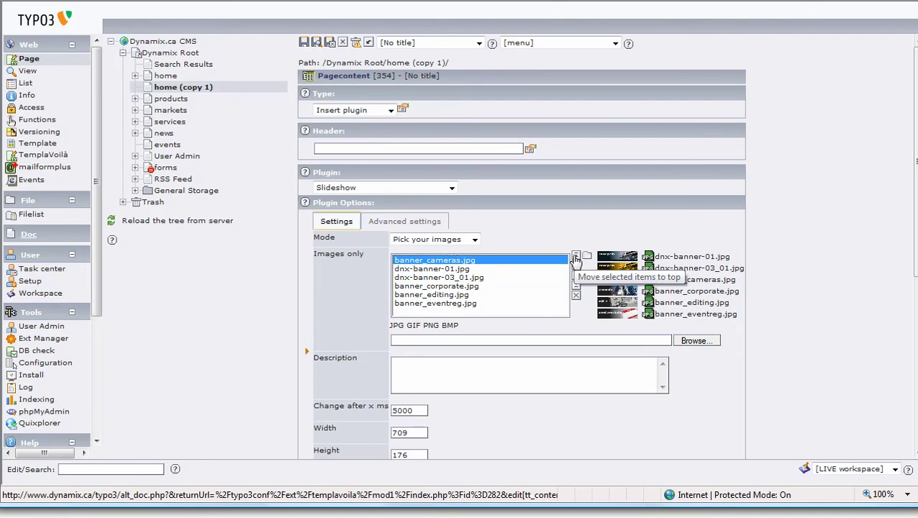
Move dnx-banner-03_01.jpg down two places and remove banner_eventreg.jpg from the slideshow.
left_click(469, 278)
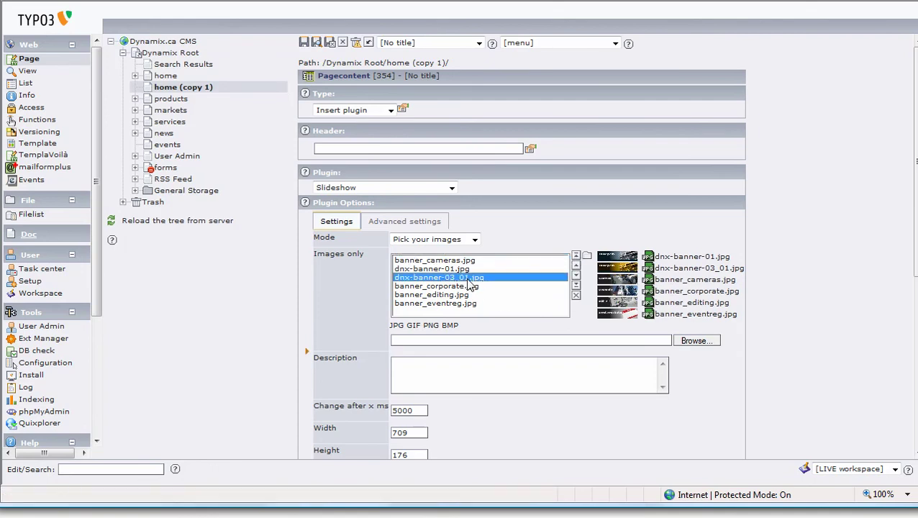
left_click(576, 275)
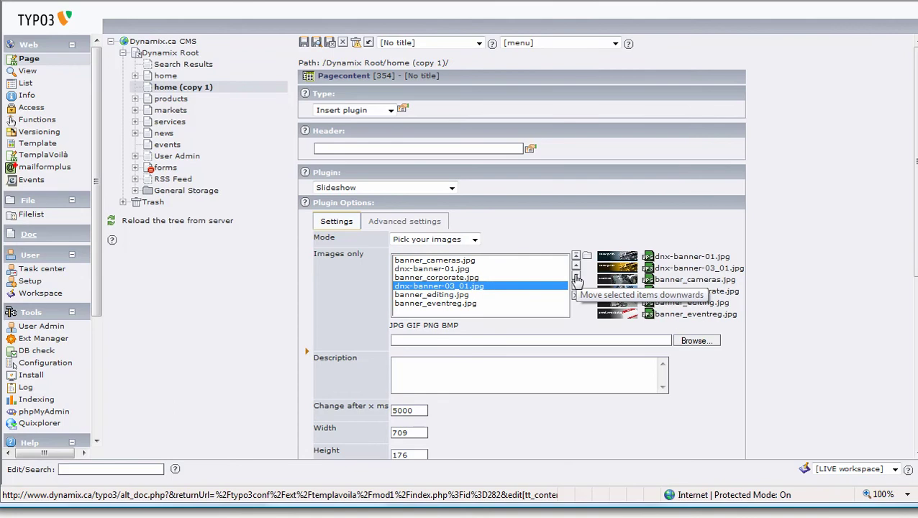
left_click(576, 276)
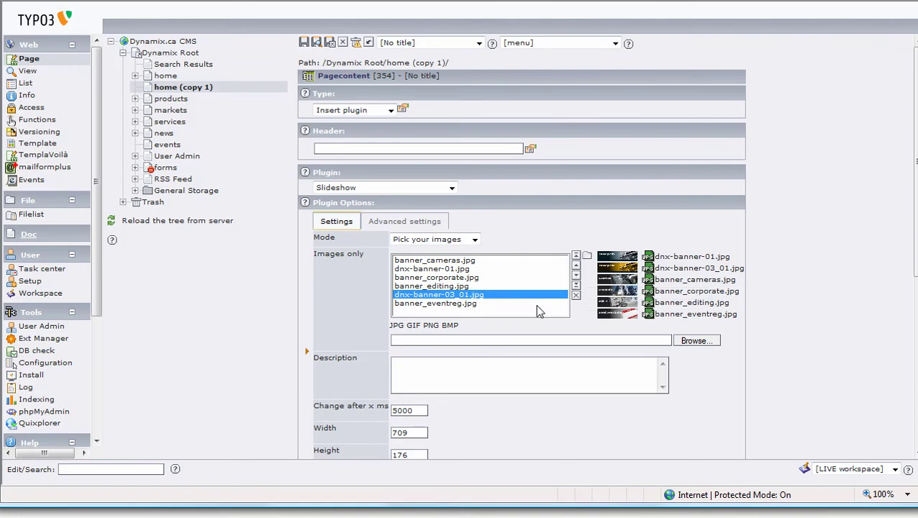
left_click(449, 305)
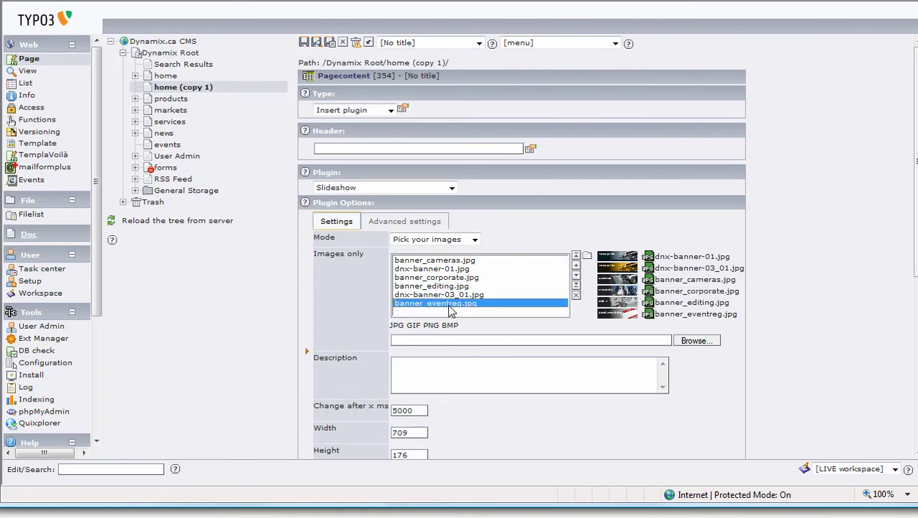
left_click(575, 296)
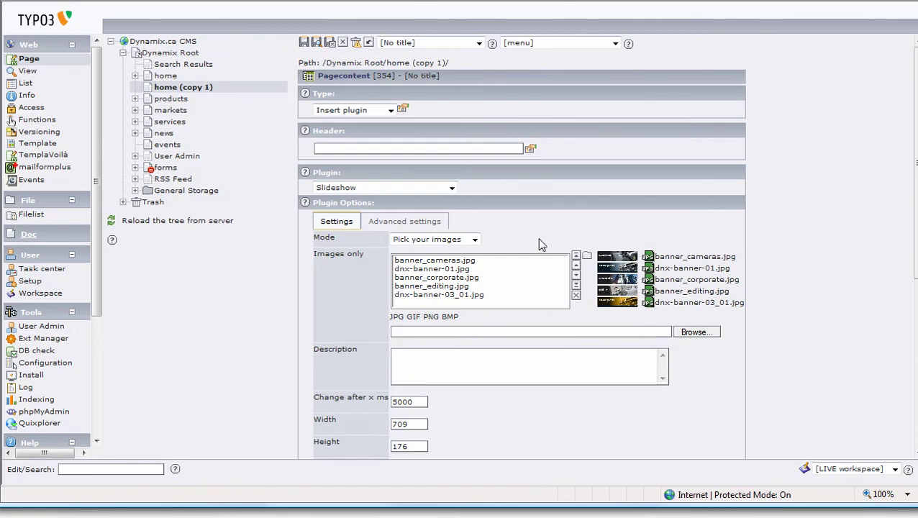
left_click(400, 357)
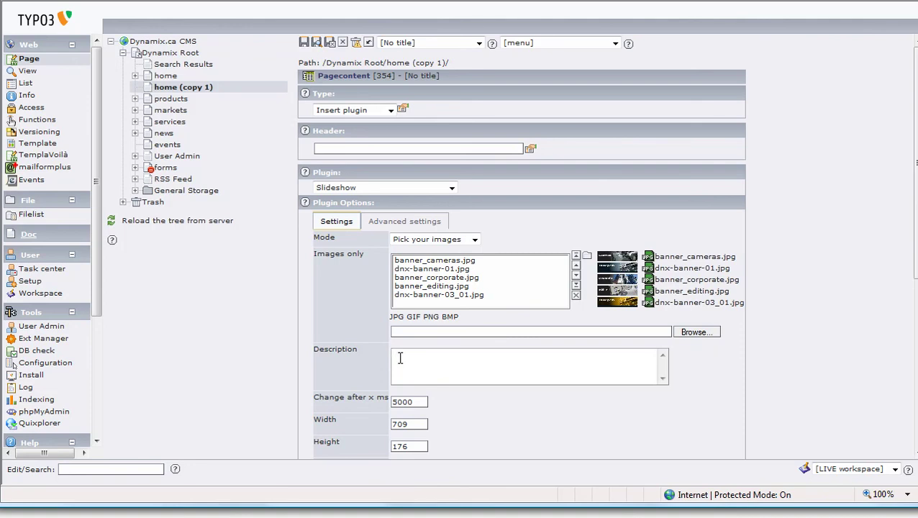
Replace the 5000 value in 'Change after x ms' with 2000.
left_click_drag(423, 402, 389, 404)
left_click(418, 402)
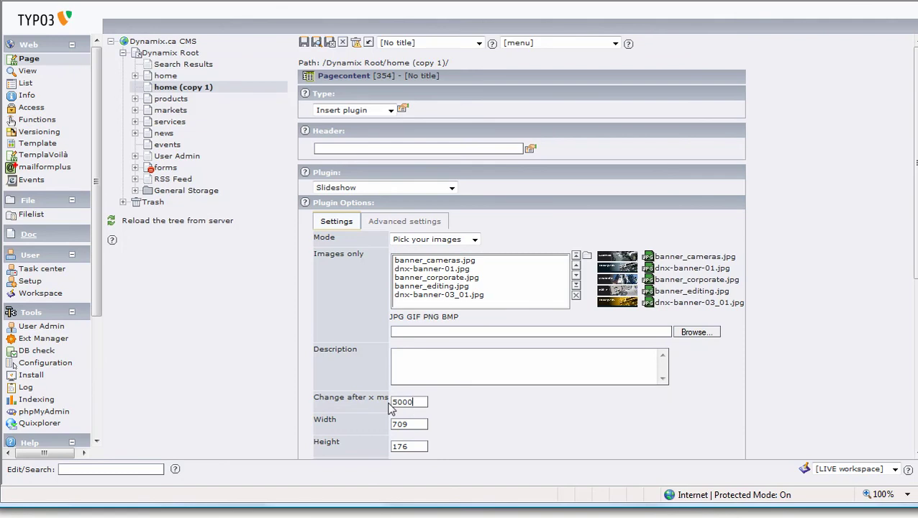
double_click(400, 402)
type("2000")
scroll(430, 428, "down", 2)
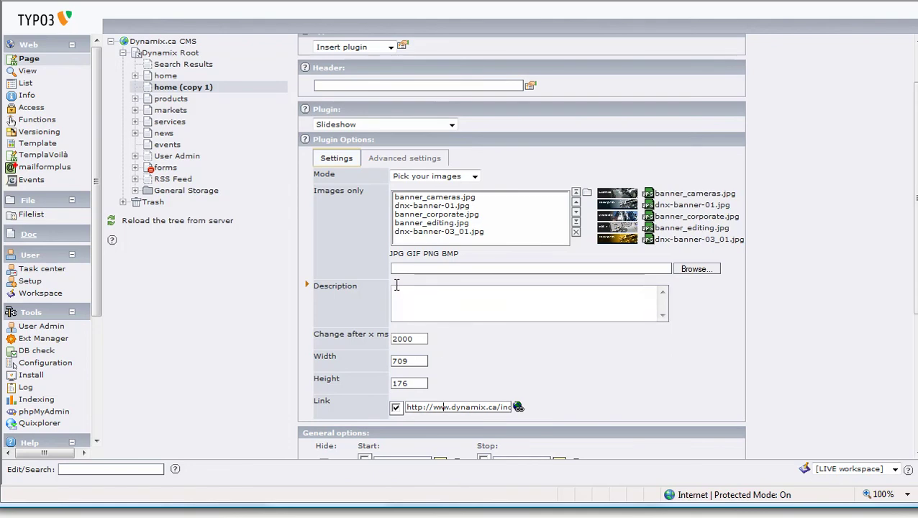
scroll(335, 120, "up", 2)
Save the slideshow plugin and run Clear FE cache from Admin functions.
left_click(304, 45)
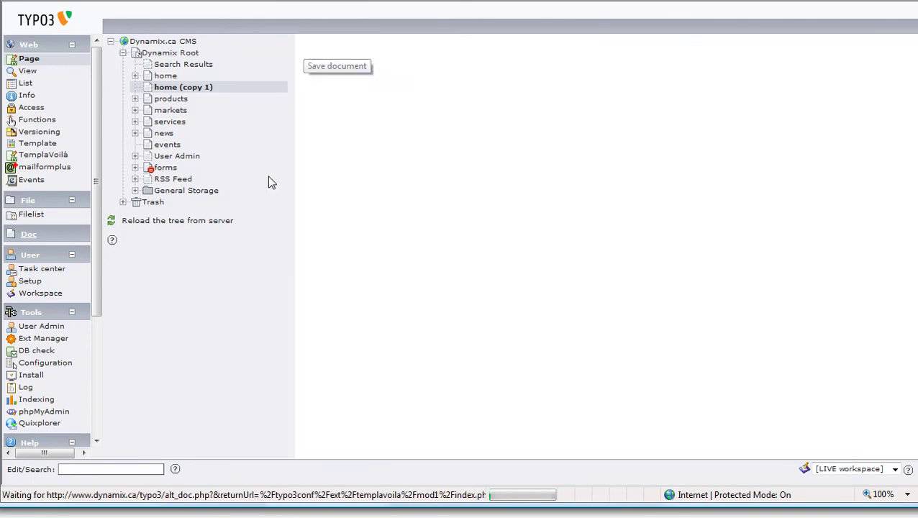
scroll(90, 382, "down", 2)
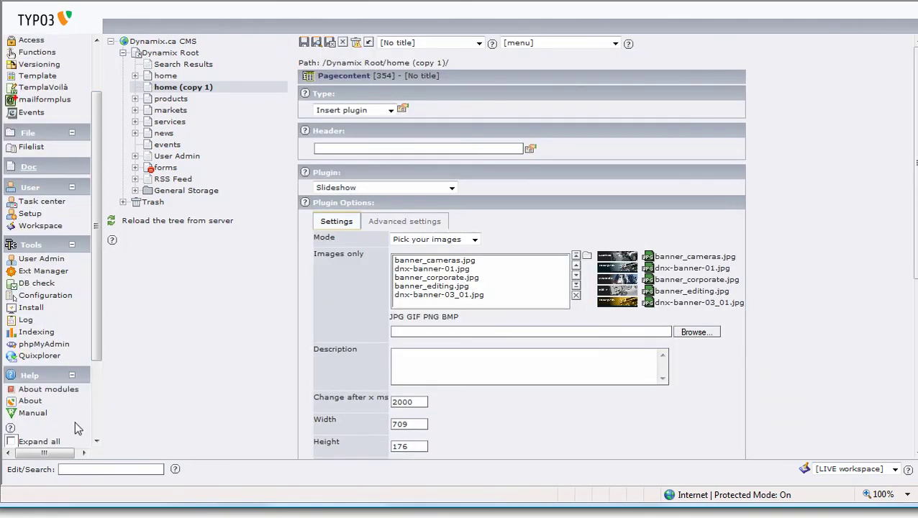
left_click_drag(96, 343, 104, 432)
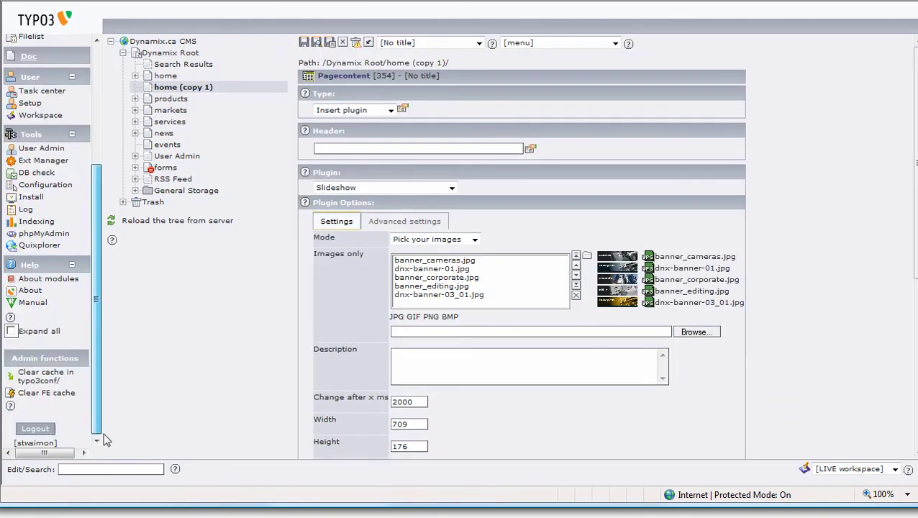
left_click(51, 396)
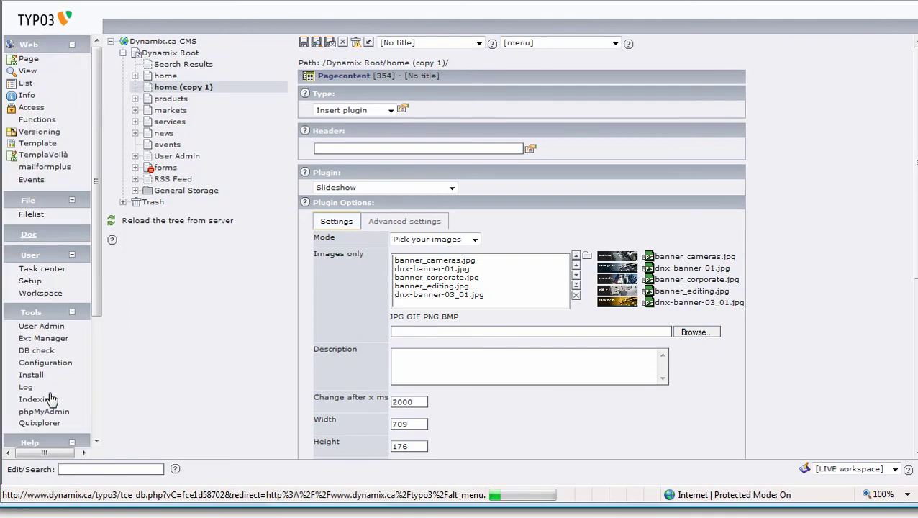